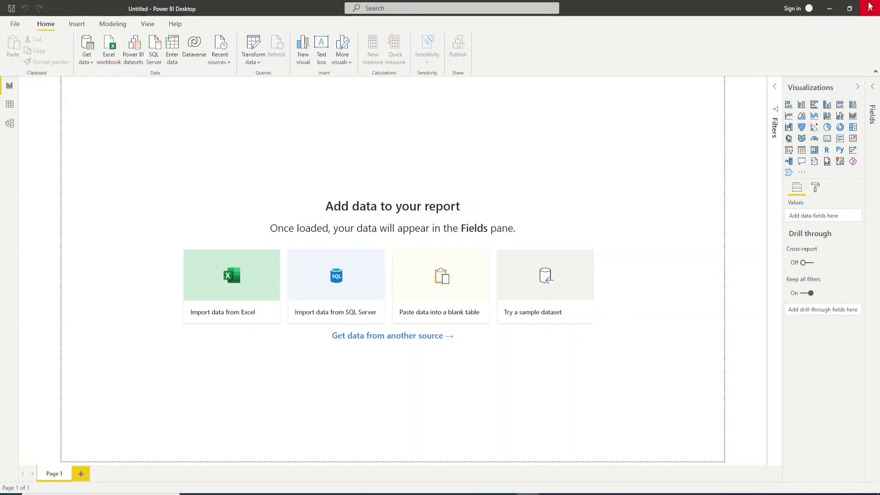
click(830, 9)
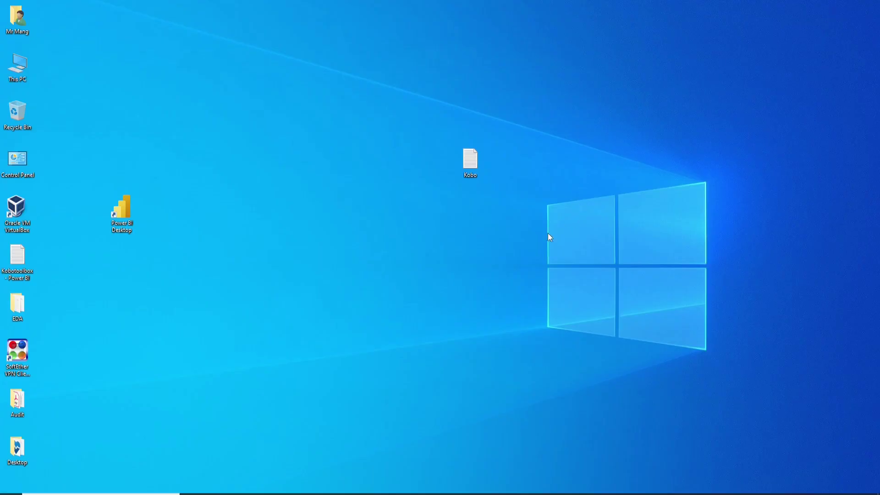
double_click(469, 164)
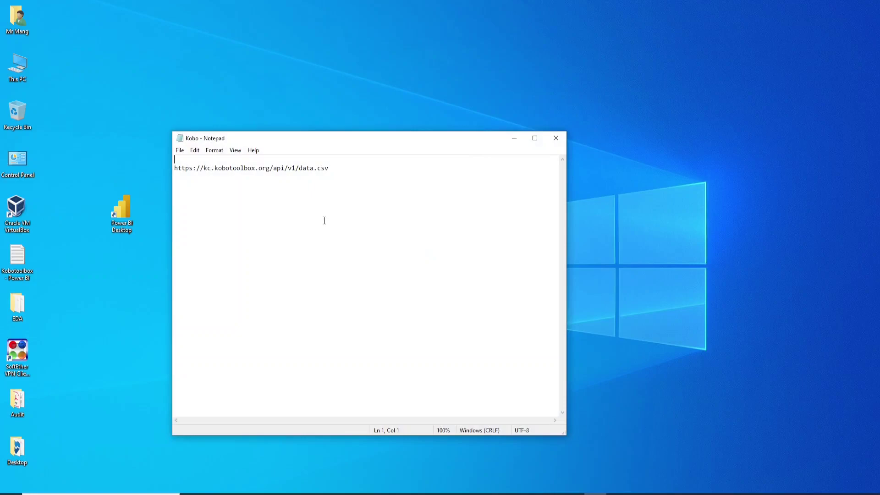
drag(328, 168, 169, 168)
key(ctrl+c)
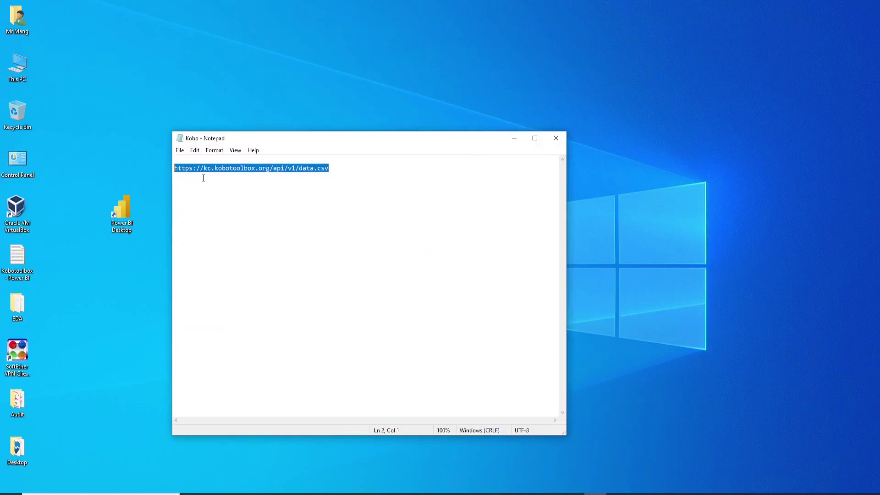
click(356, 204)
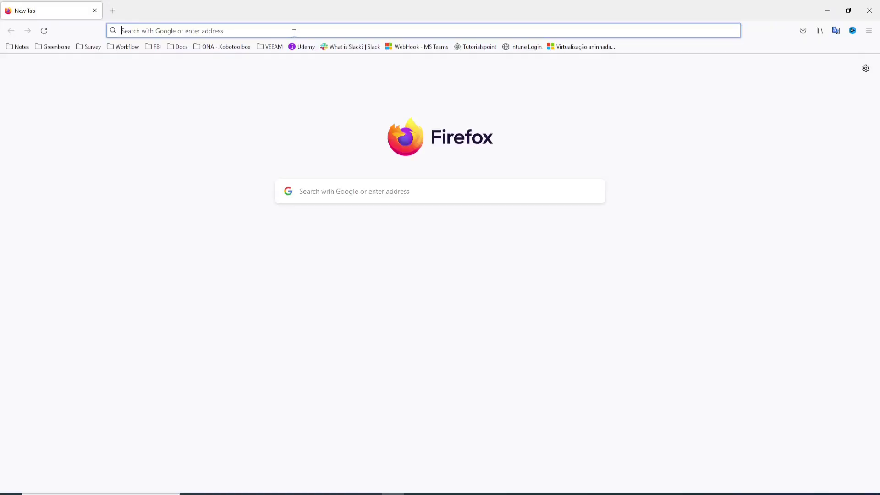
Load the copied data.csv API URL in a new Firefox tab.
click(293, 31)
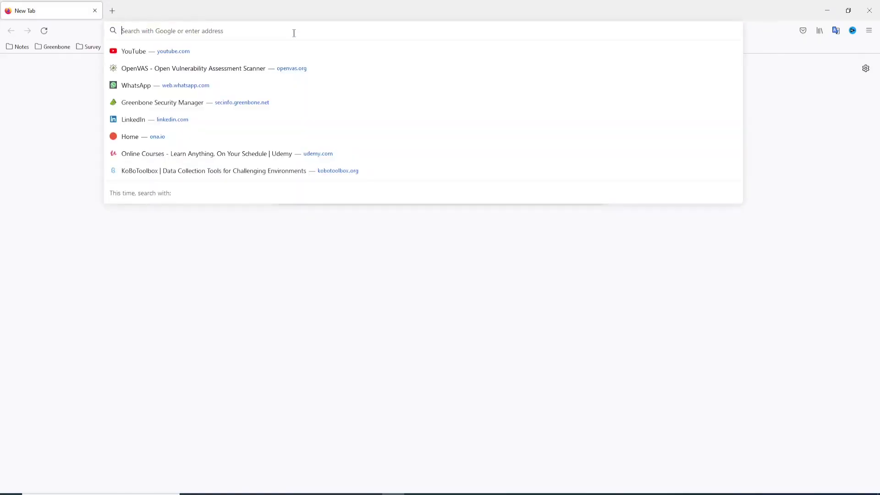
key(ctrl+v)
key(Return)
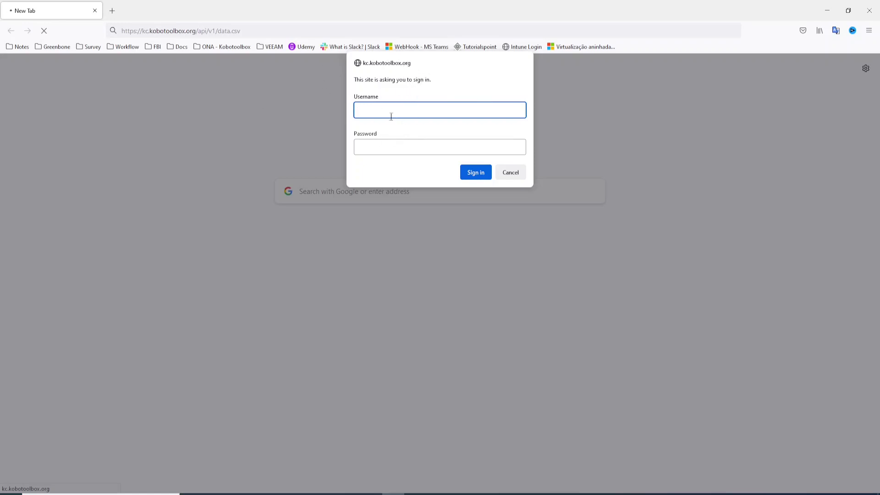
Enter the account username and paste the account password at the sign-in prompt.
text(mr)
click(408, 149)
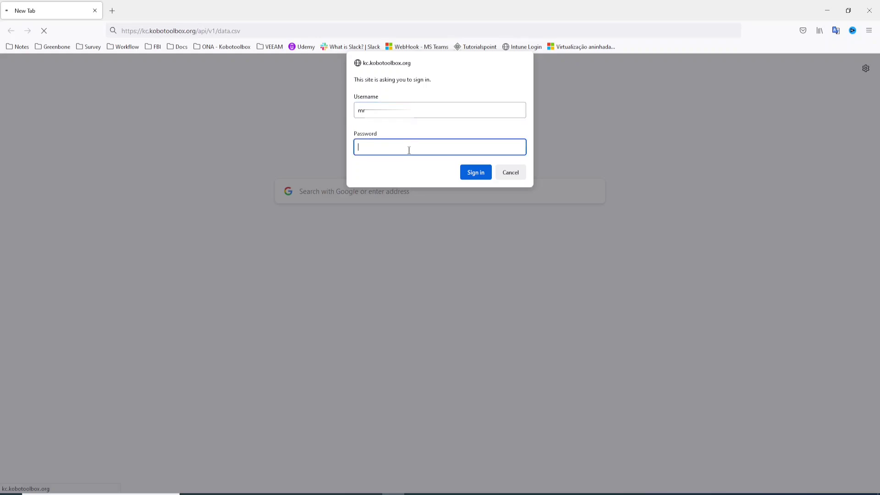
key(ctrl+v)
Sign in to KoboToolbox and save data.csv to disk.
click(470, 176)
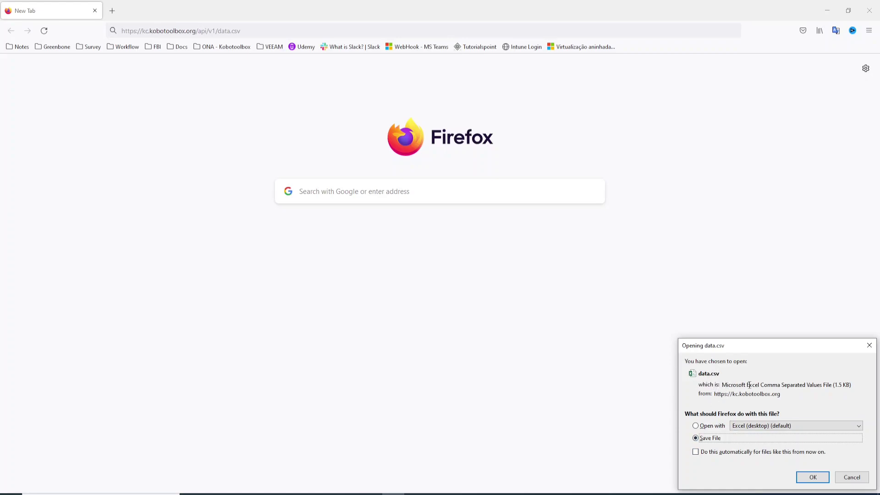
click(811, 479)
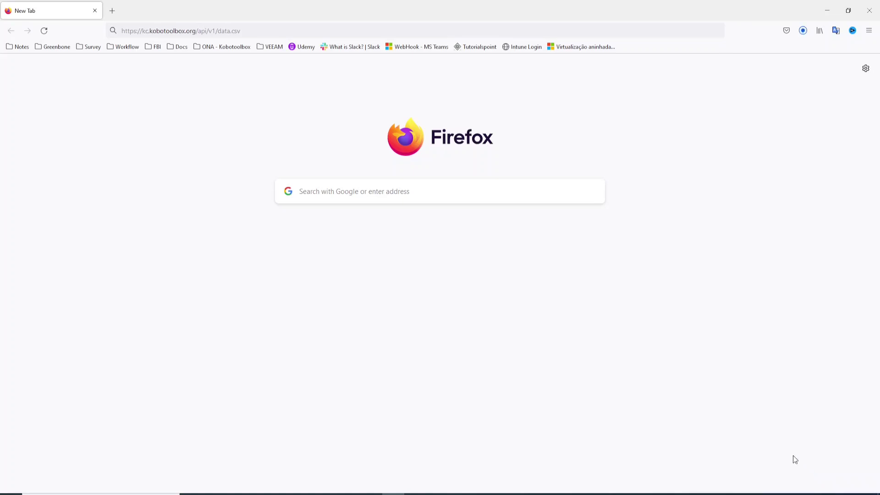
click(802, 31)
Minimize Firefox and open the Downloads folder from This PC in File Explorer.
click(827, 10)
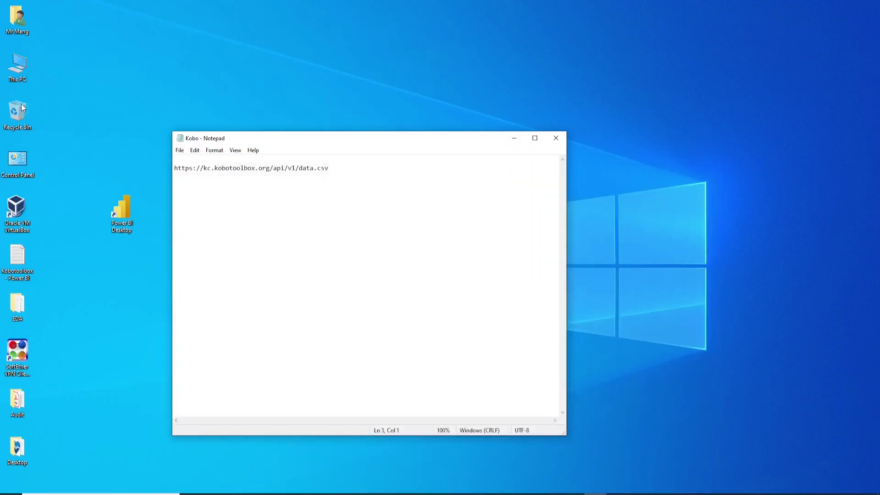
double_click(17, 67)
click(38, 266)
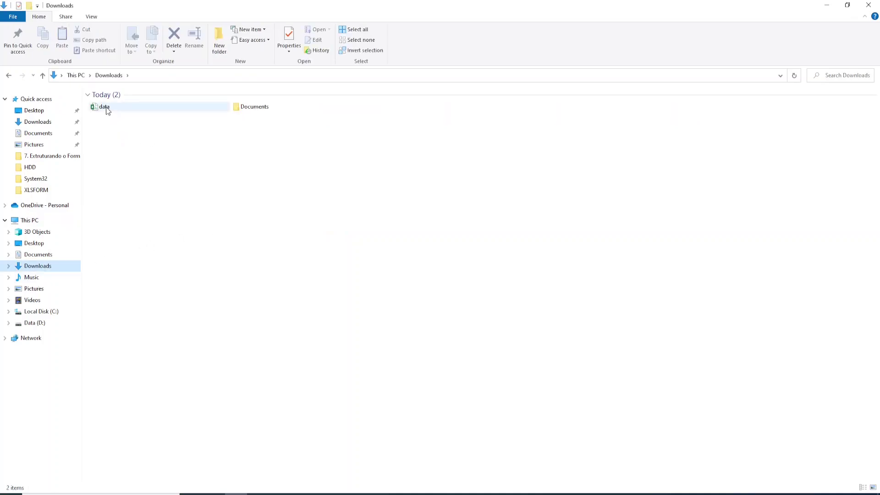
Open data.csv in Excel, auto-fit the description and url columns, and bold row 1.
double_click(106, 109)
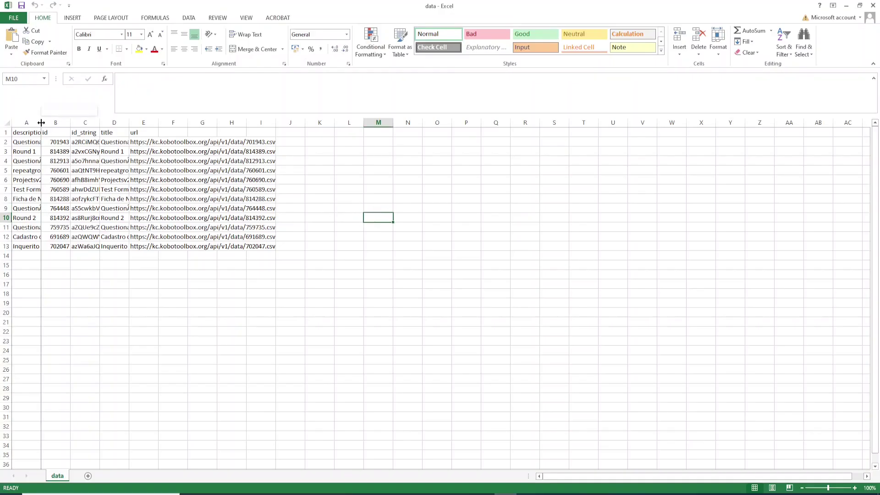
double_click(40, 123)
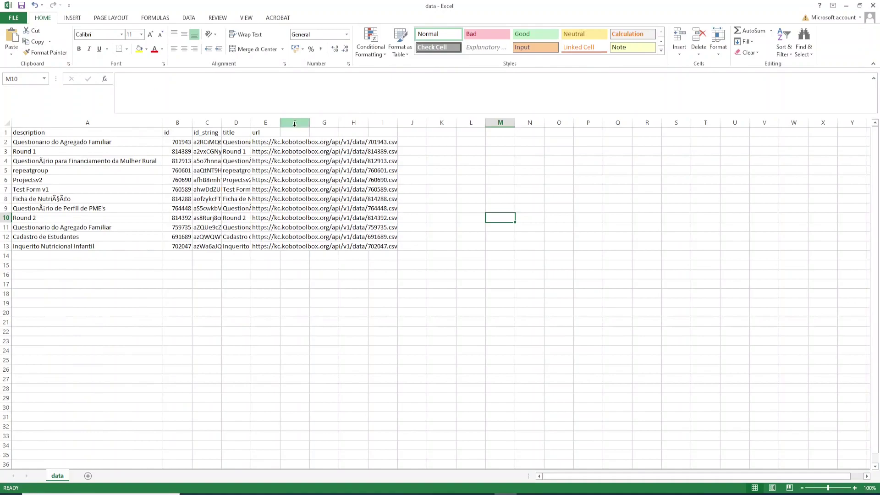
double_click(280, 123)
click(42, 133)
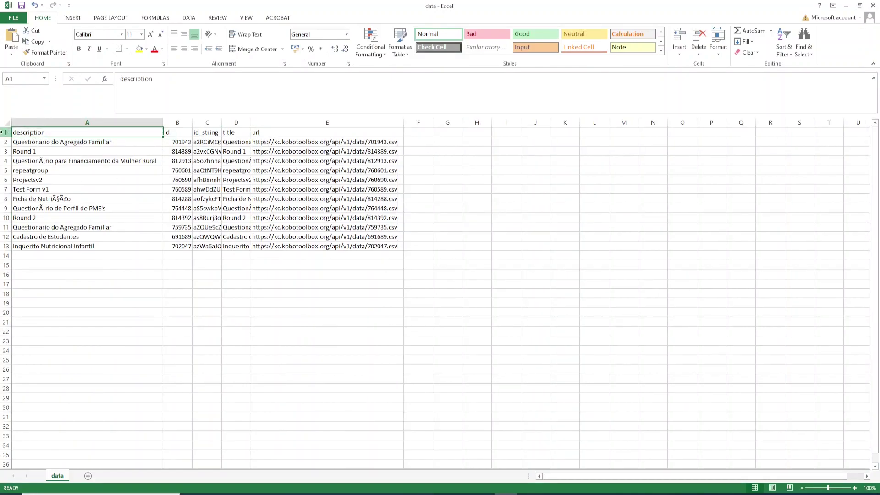
click(5, 132)
click(78, 48)
Auto-fit the title column D and select the whole url column E.
drag(64, 142, 63, 245)
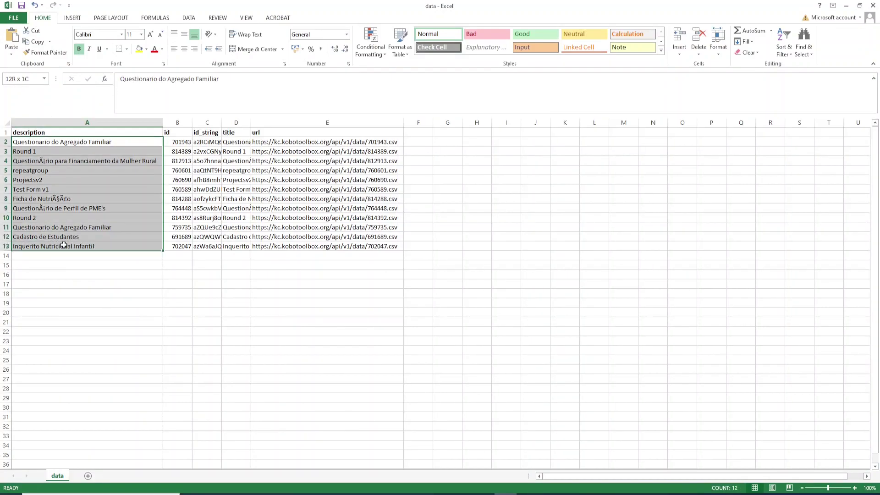
click(64, 274)
click(179, 132)
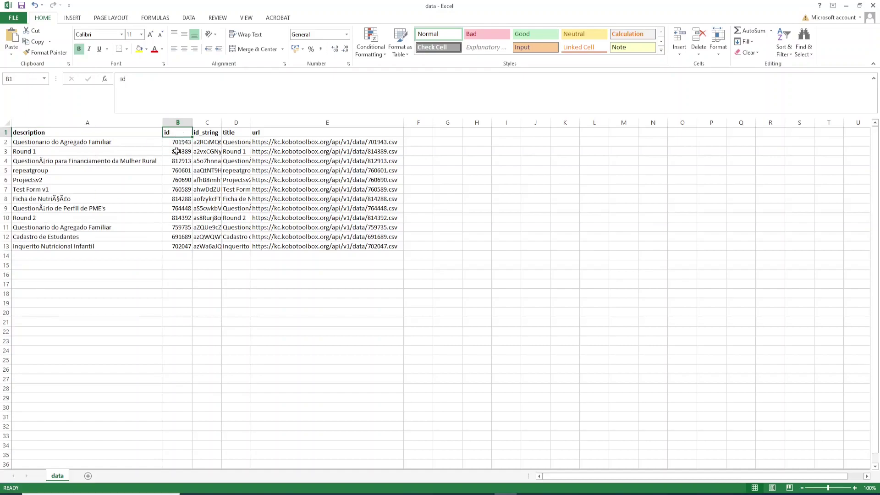
click(236, 131)
double_click(251, 123)
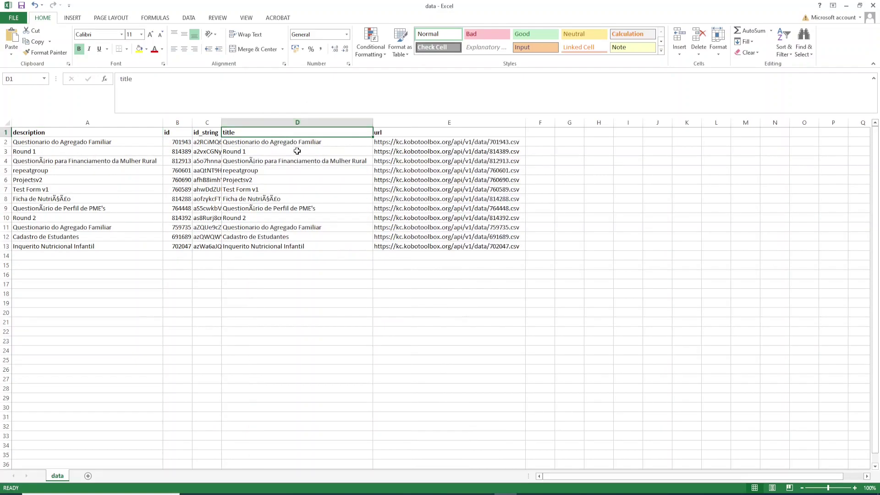
click(415, 295)
key(ctrl+Up)
key(ctrl+Up)
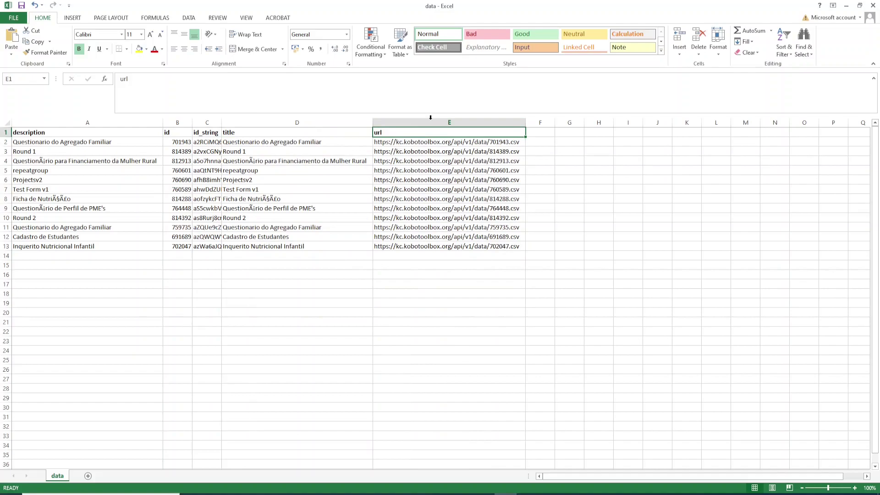
click(431, 118)
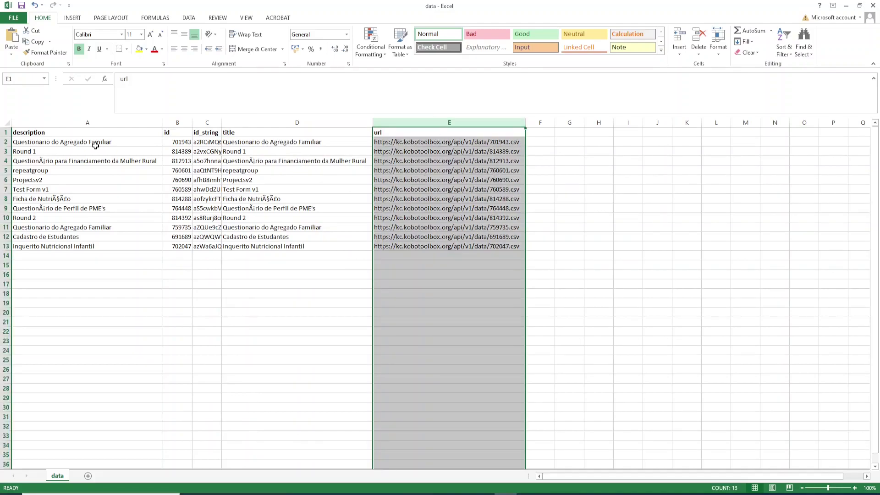
Review the form descriptions and select the Cadastro de Estudantes row.
drag(95, 145, 106, 183)
click(107, 142)
click(115, 153)
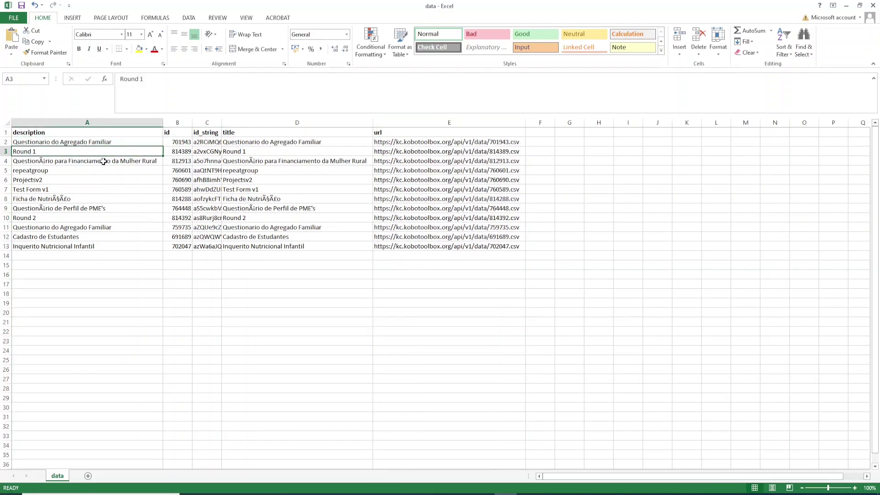
click(104, 162)
click(98, 173)
click(90, 189)
click(112, 217)
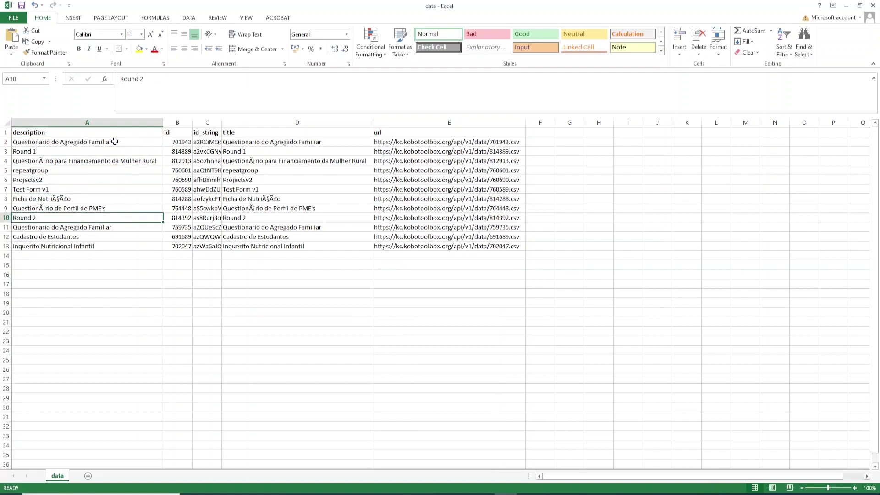
click(4, 236)
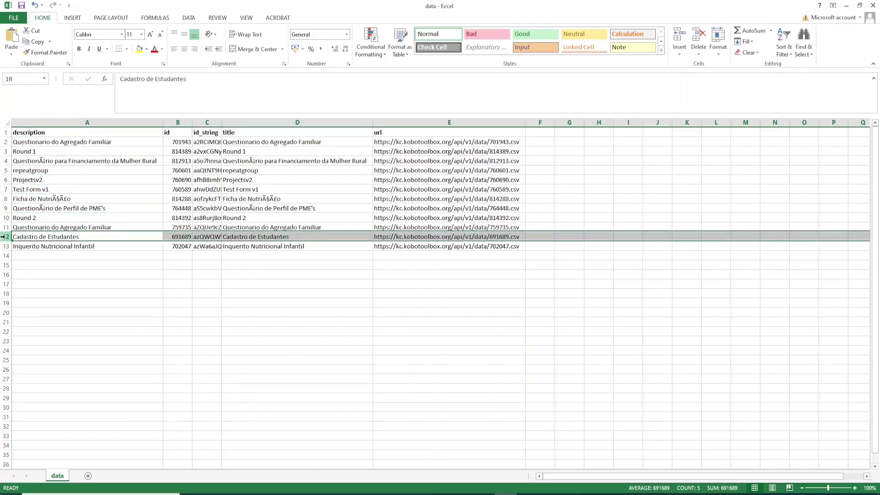
Highlight the Cadastro de Estudantes form URL in E12, commit the edit, and minimize Excel.
click(95, 237)
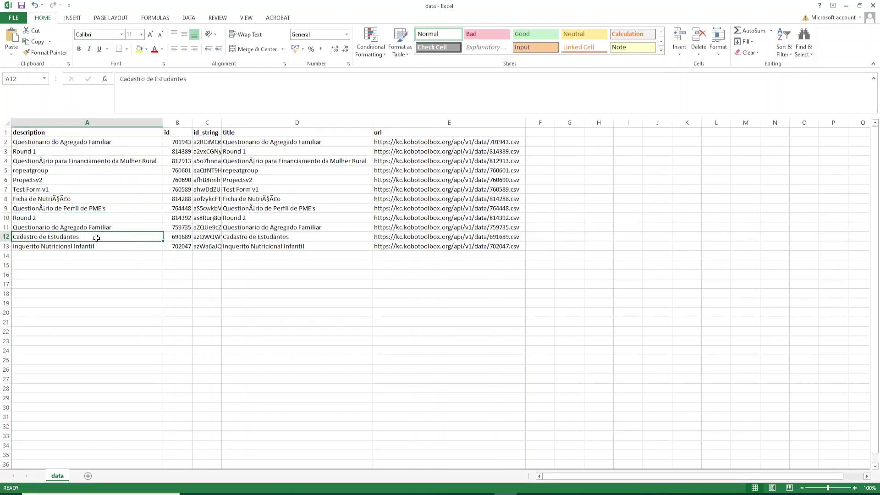
click(5, 237)
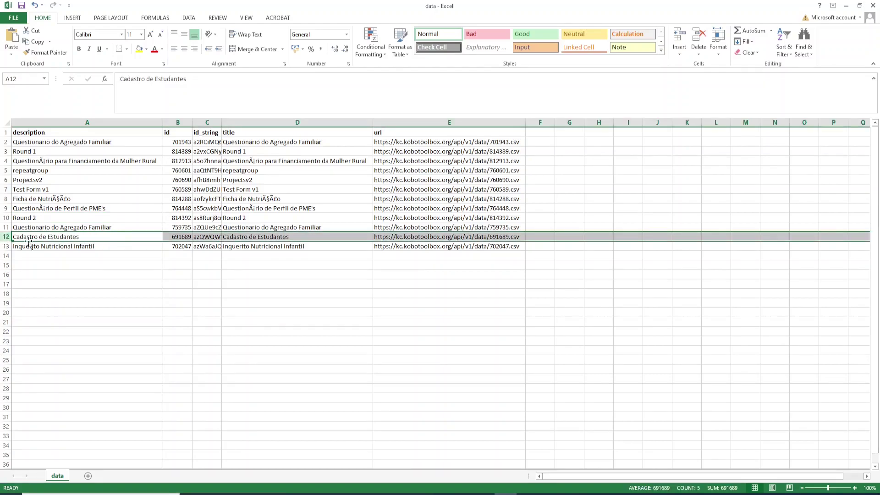
click(405, 237)
triple_click(298, 89)
key(ctrl+c)
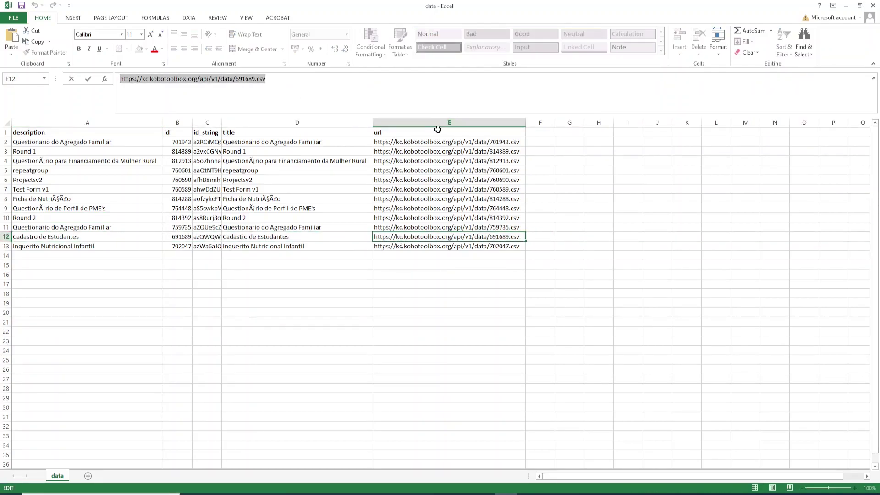
click(444, 123)
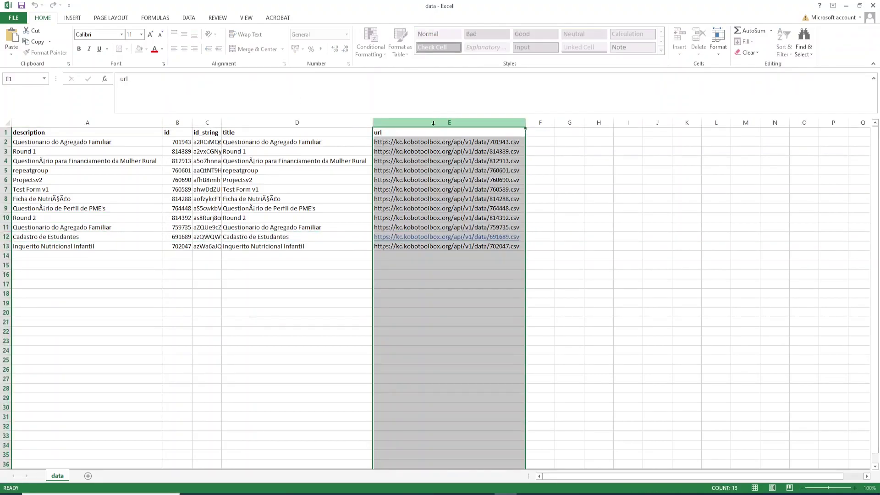
click(400, 310)
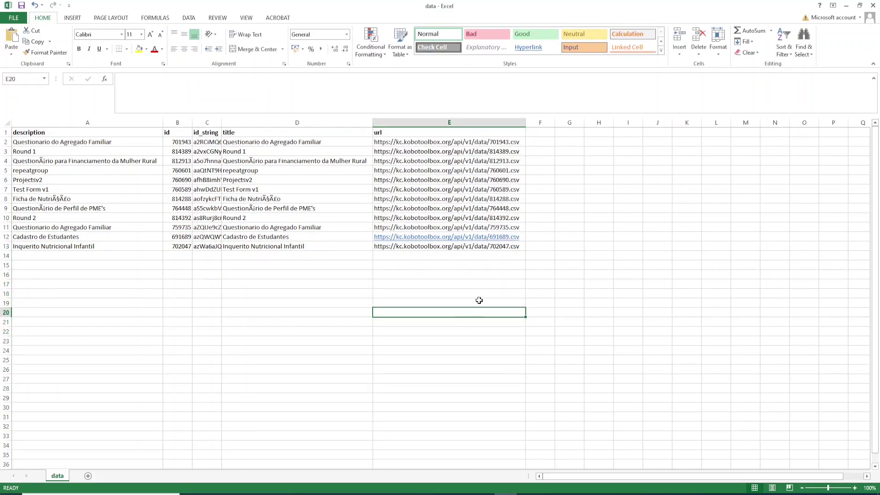
click(846, 6)
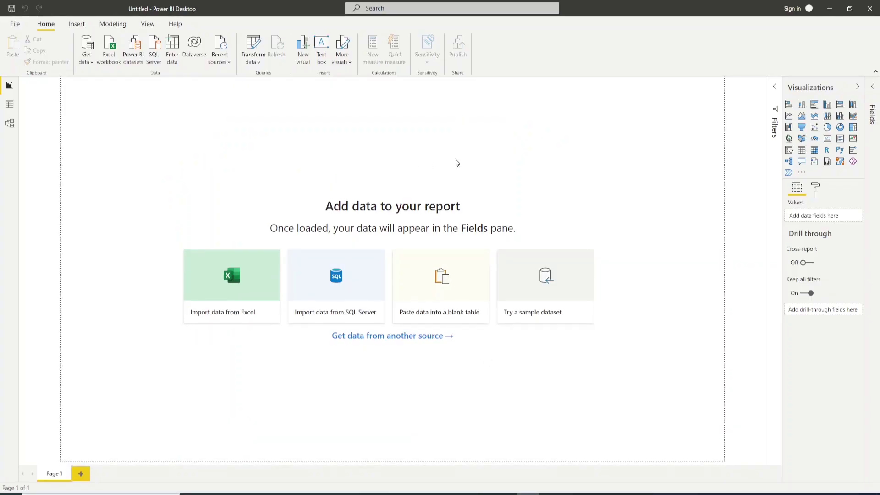
Start a Get data > Web import with the form's data/691689.csv URL pasted in.
click(87, 59)
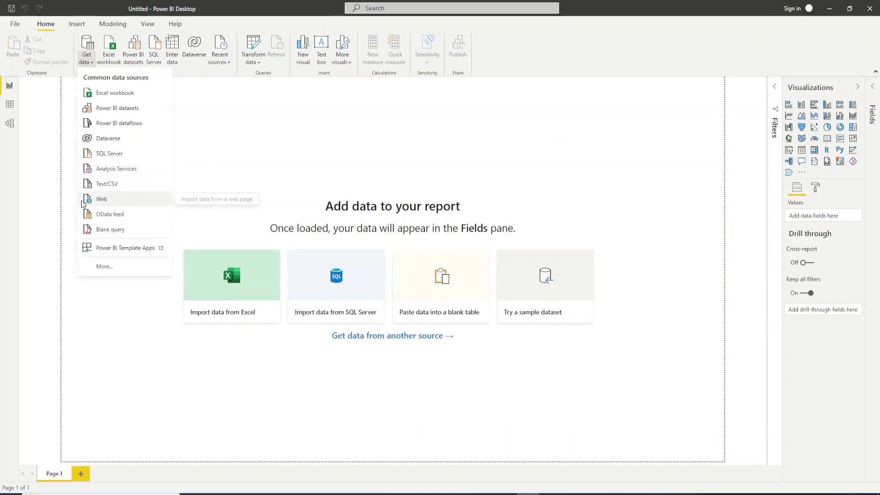
click(118, 202)
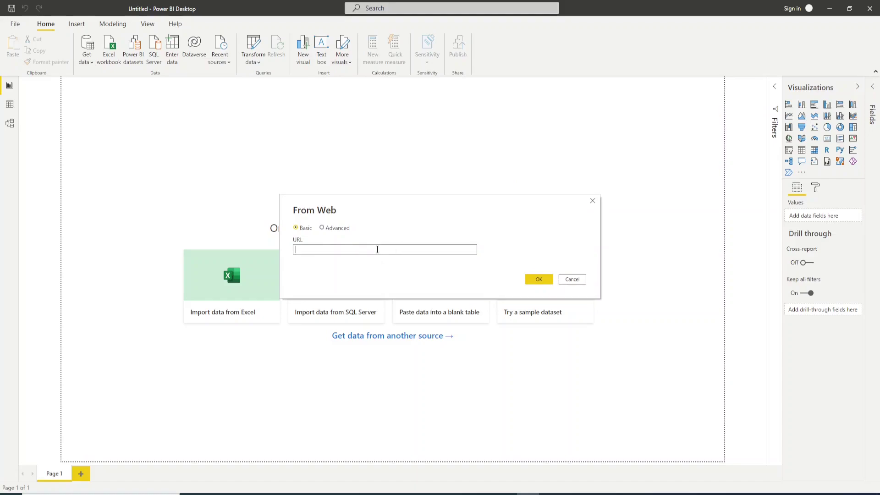
key(ctrl+v)
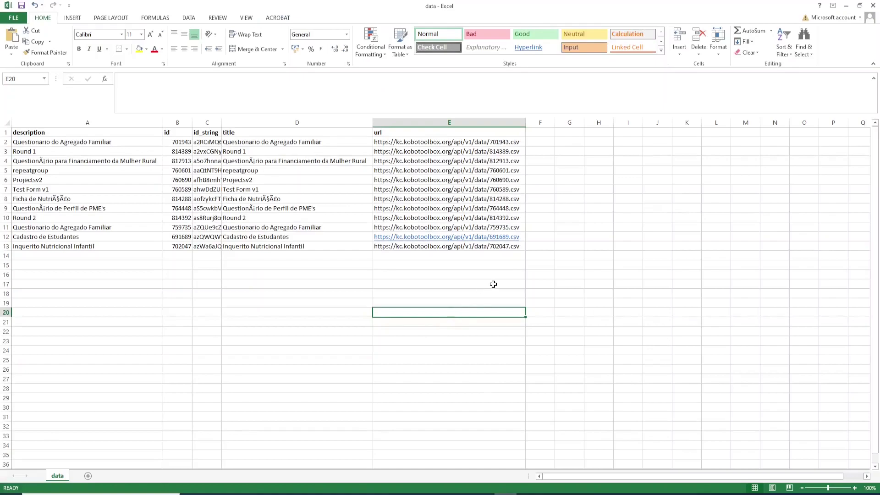
Check the Cadastro de Estudantes and Questionario do Agregado Familiar rows in Excel, then return to Power BI.
click(387, 285)
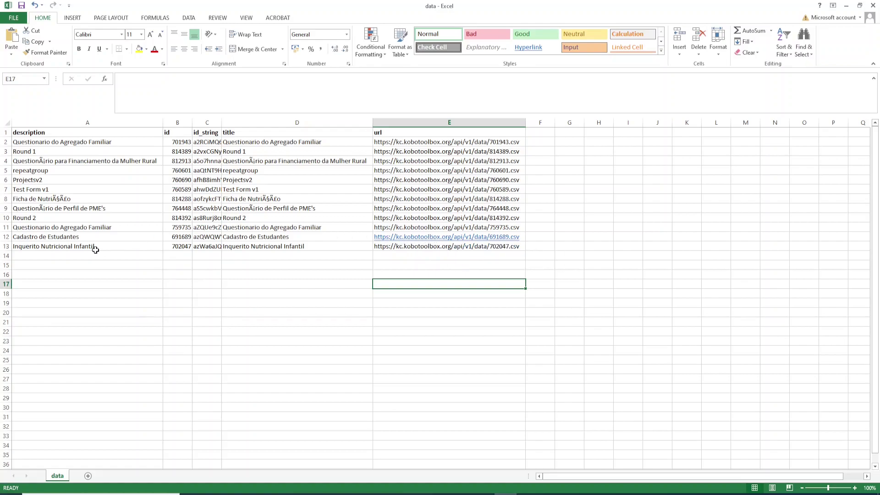
click(5, 237)
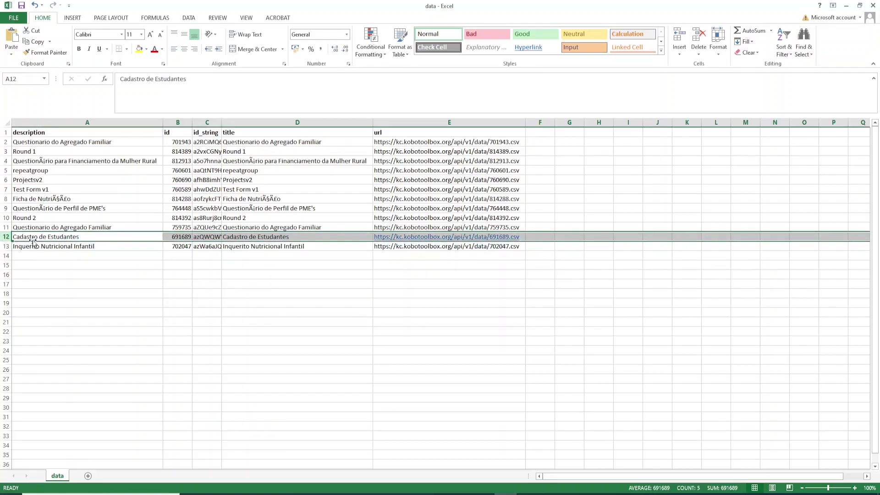
click(6, 227)
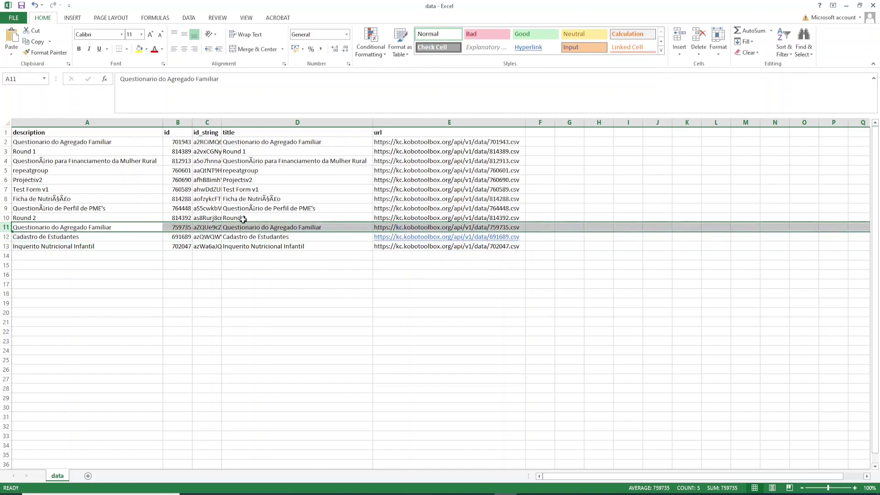
click(550, 284)
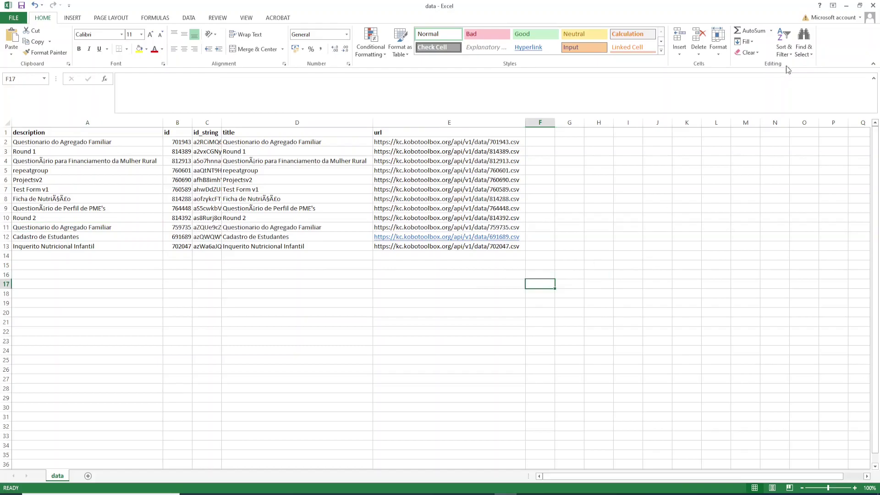
click(847, 6)
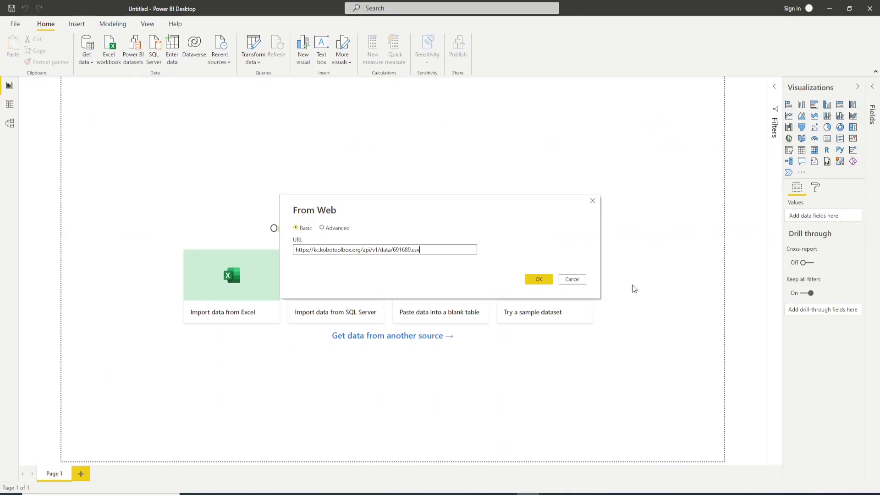
Replace the URL's csv extension so the address ends in 691689.xlsx.
click(423, 254)
text(xlsx)
drag(425, 251, 526, 278)
Confirm the xlsx address and choose Basic access with the account username and password.
click(532, 279)
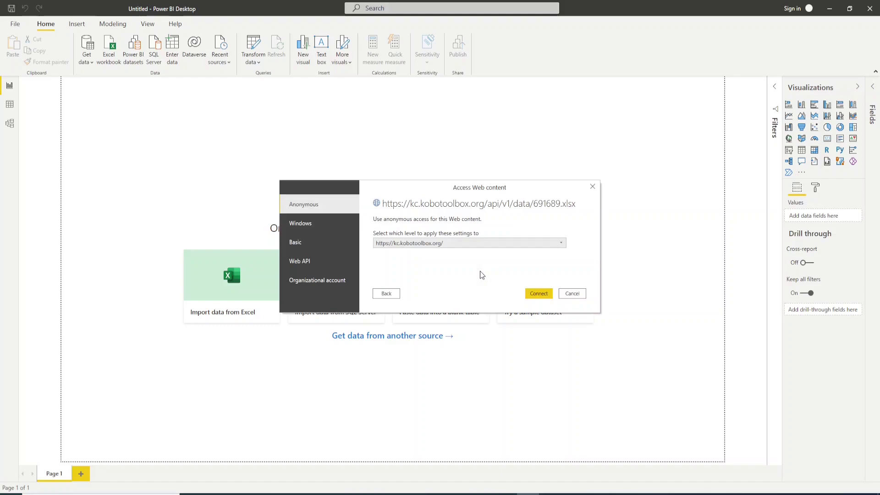
click(306, 245)
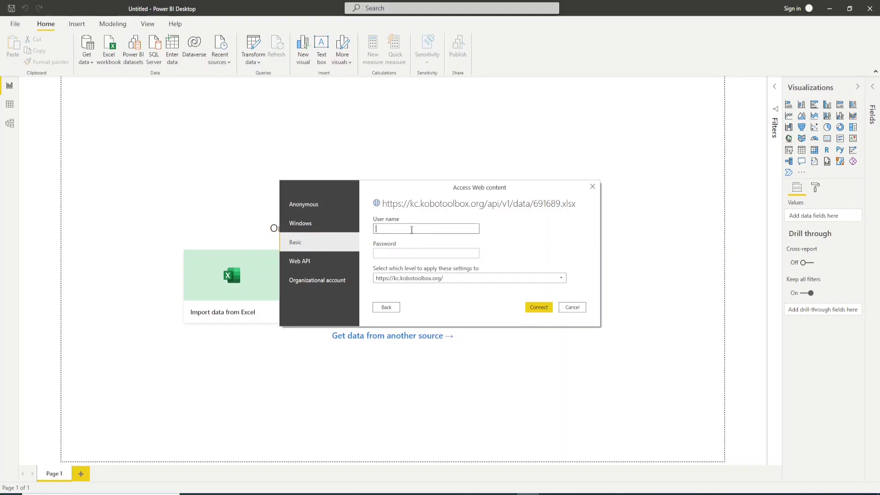
text(mr)
key(Tab)
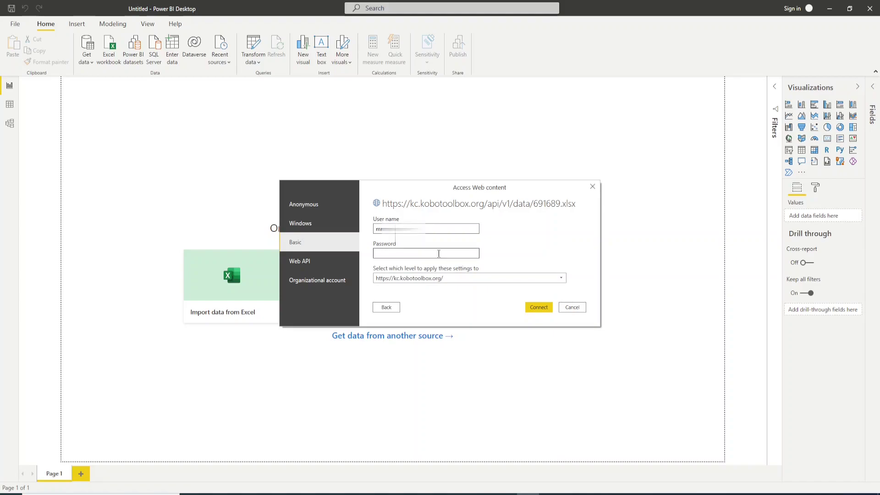
key(ctrl+v)
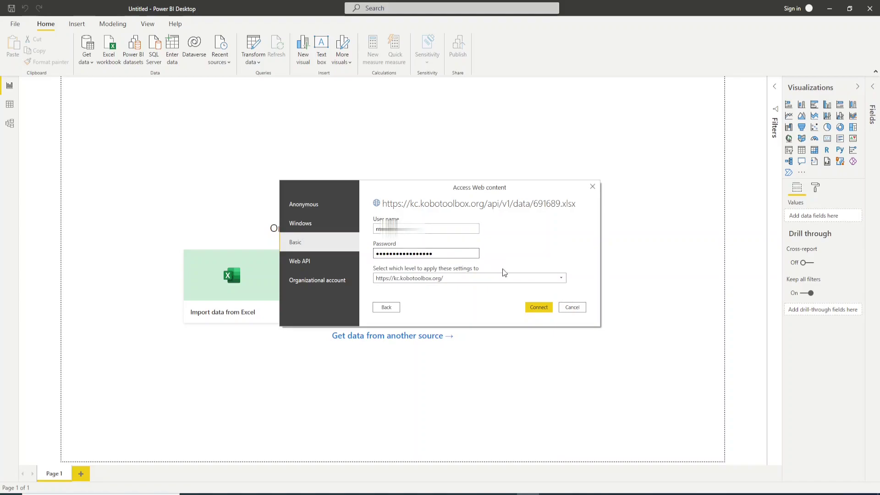
Connect, tick azQWQWY9qdhPakPzNvg54y for import, preview repetir_registo, then reselect azQWQWY9qdhPakPzNvg54y.
click(531, 312)
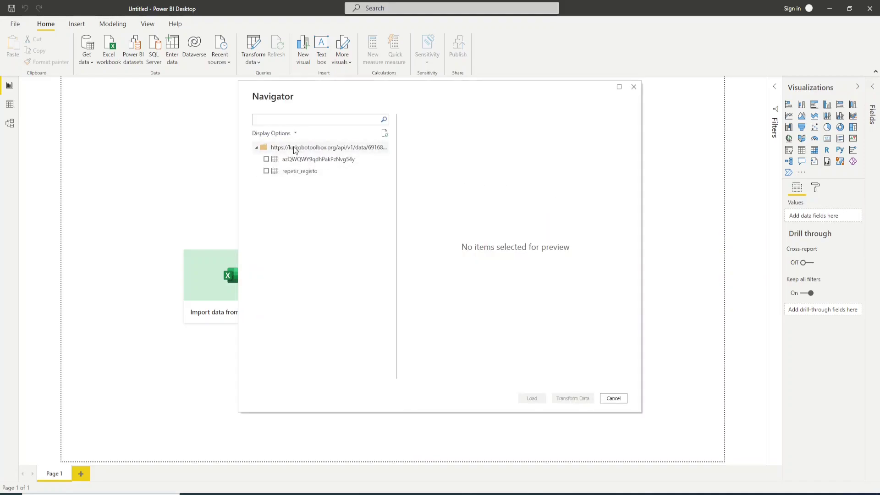
click(288, 162)
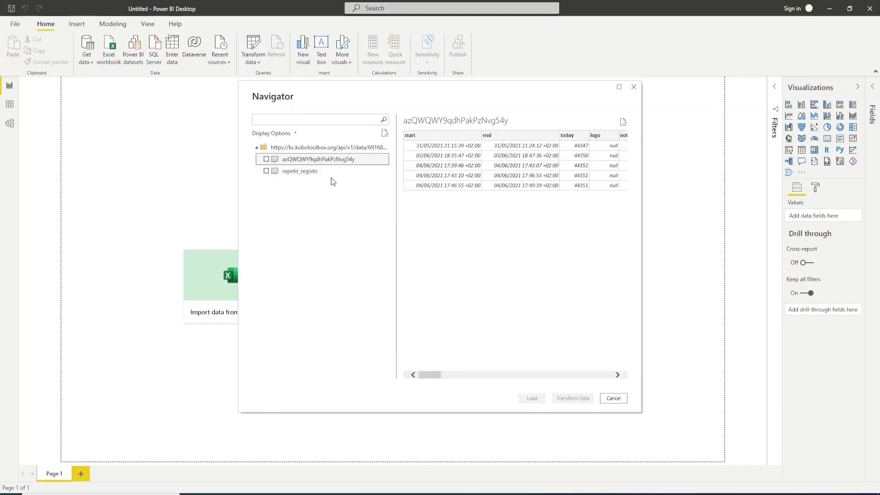
click(266, 160)
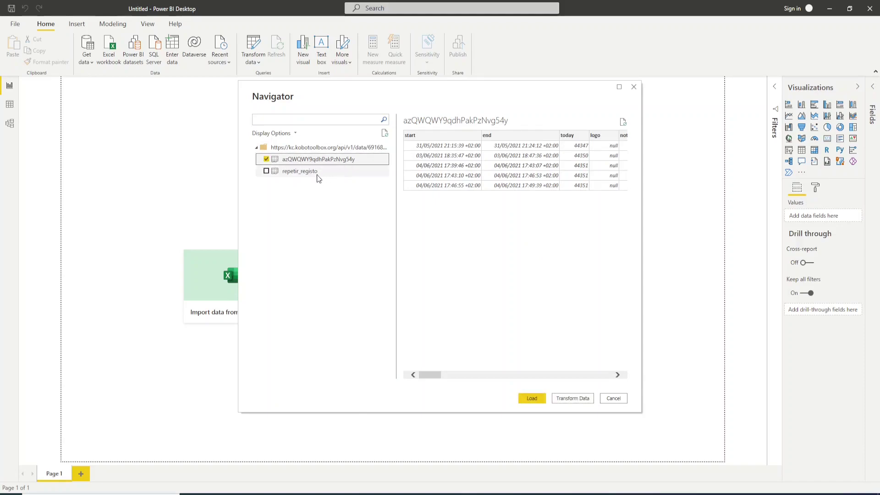
click(316, 173)
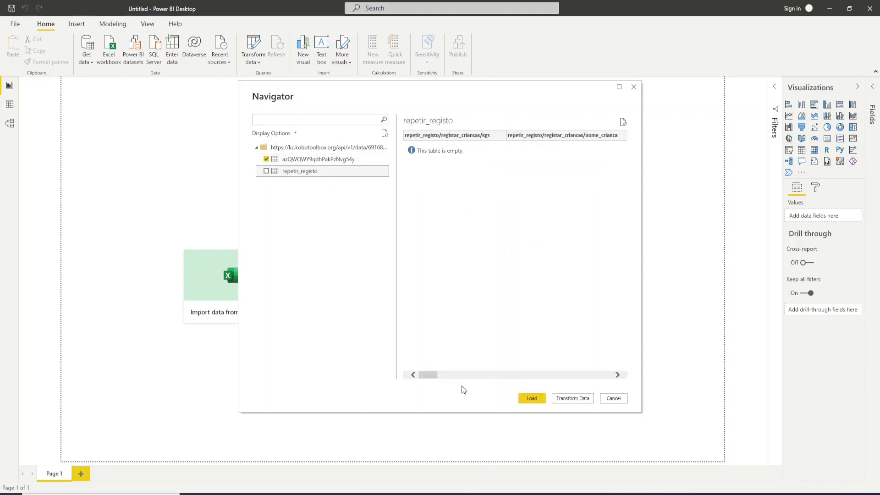
drag(426, 374, 372, 372)
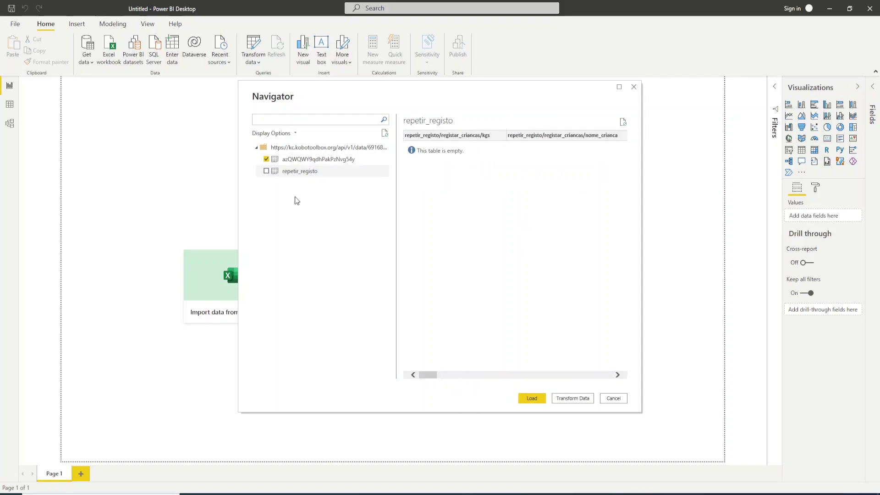
click(309, 160)
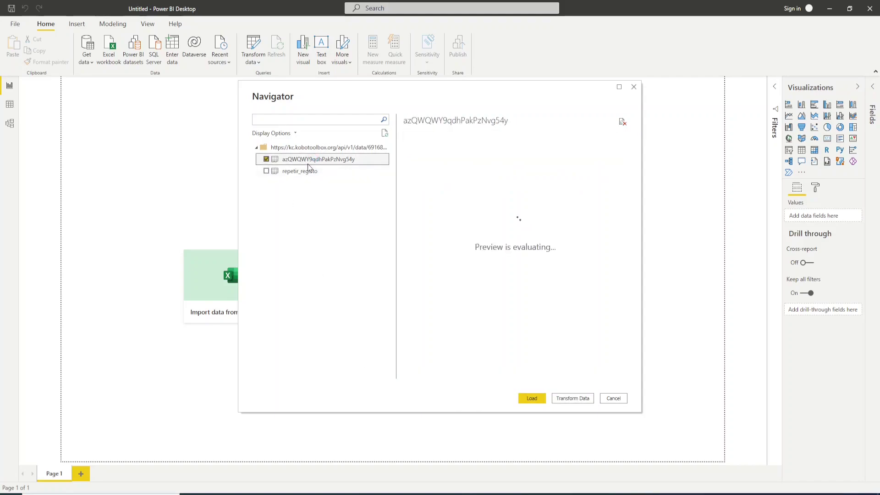
Load the form's submission table into Power Query Editor and preview the row 1 logo value.
click(572, 398)
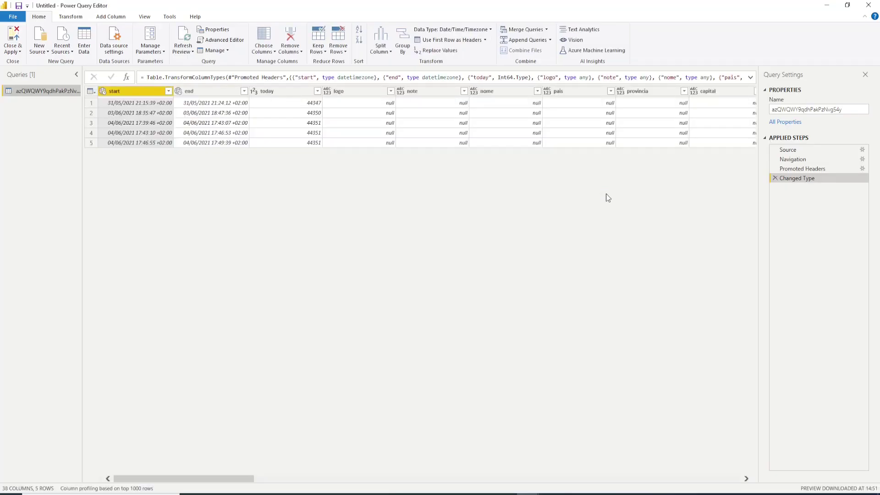
click(370, 107)
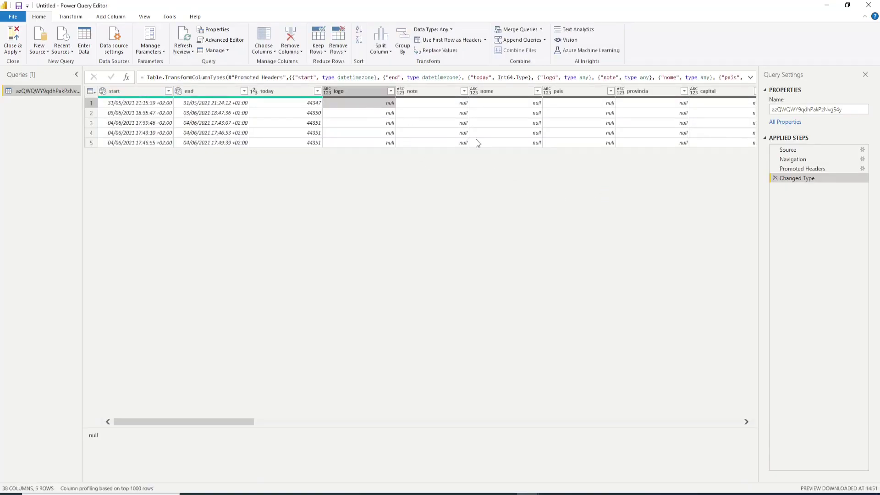
Scroll across the 38 columns and preview the row 2 barcode, end and today values.
drag(213, 422, 344, 440)
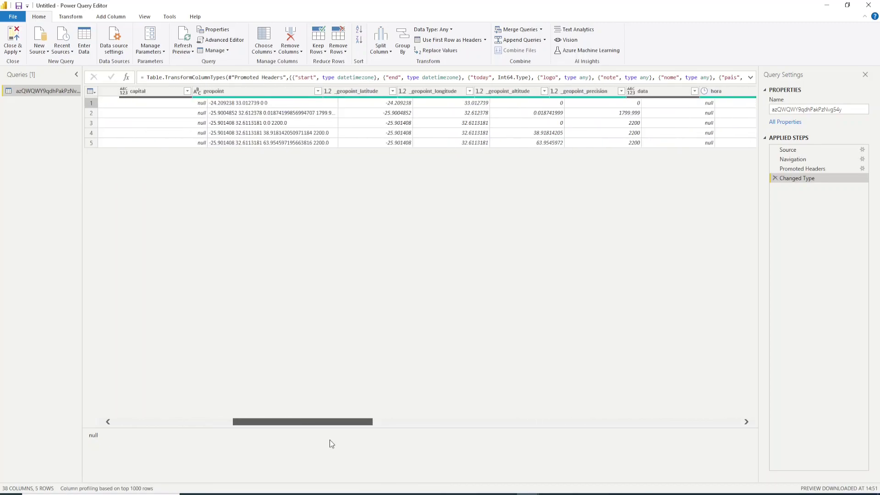
drag(329, 440, 504, 425)
click(591, 113)
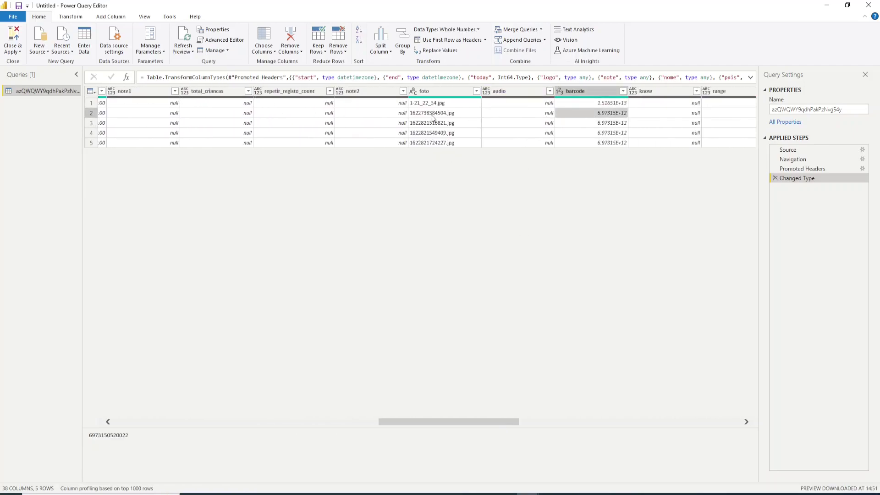
drag(428, 420, 129, 386)
click(232, 113)
click(288, 112)
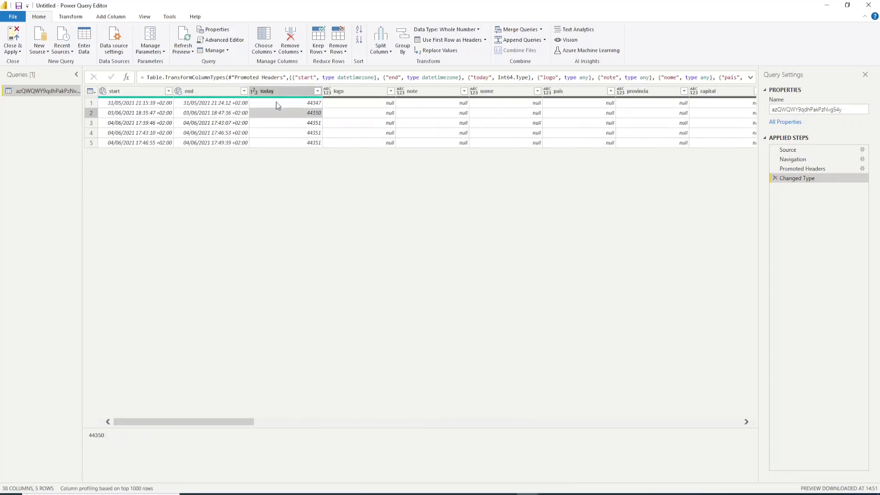